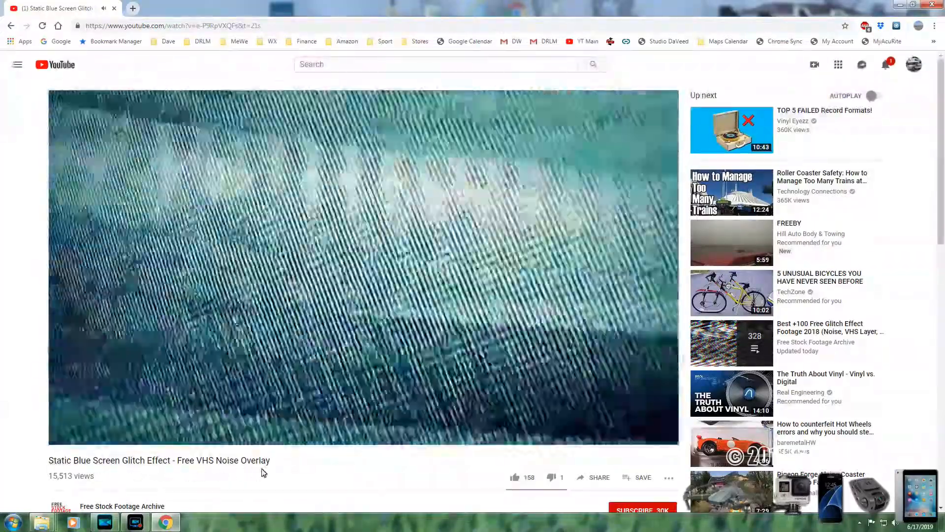
Examine the footage and descriptions of the YouTube videos Static Blue Screen Glitch Effect and TV Static VHS Recorder Overlay - 3D Color
{"action": "scroll", "coordinate": [264, 467], "scroll_direction": "down", "scroll_amount": 1}
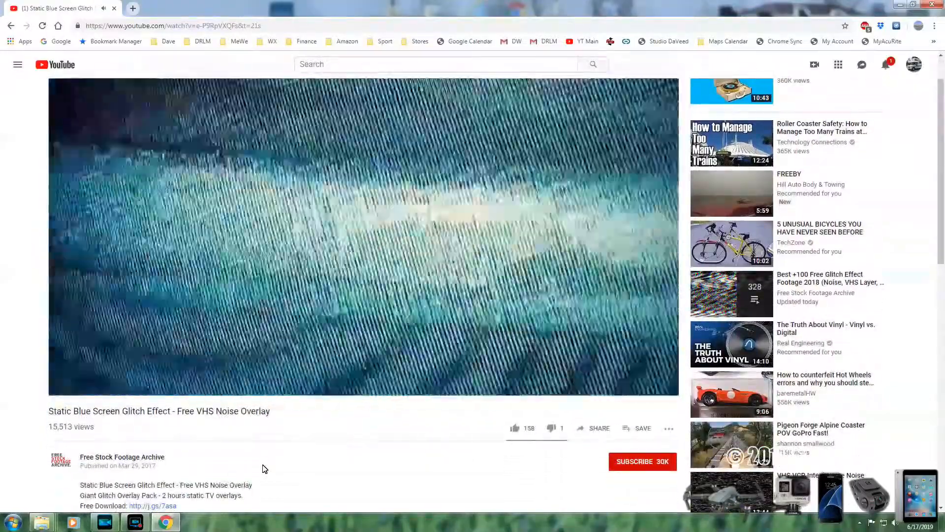
{"action": "scroll", "coordinate": [264, 467], "scroll_direction": "down", "scroll_amount": 4}
{"action": "scroll", "coordinate": [264, 469], "scroll_direction": "down", "scroll_amount": 2}
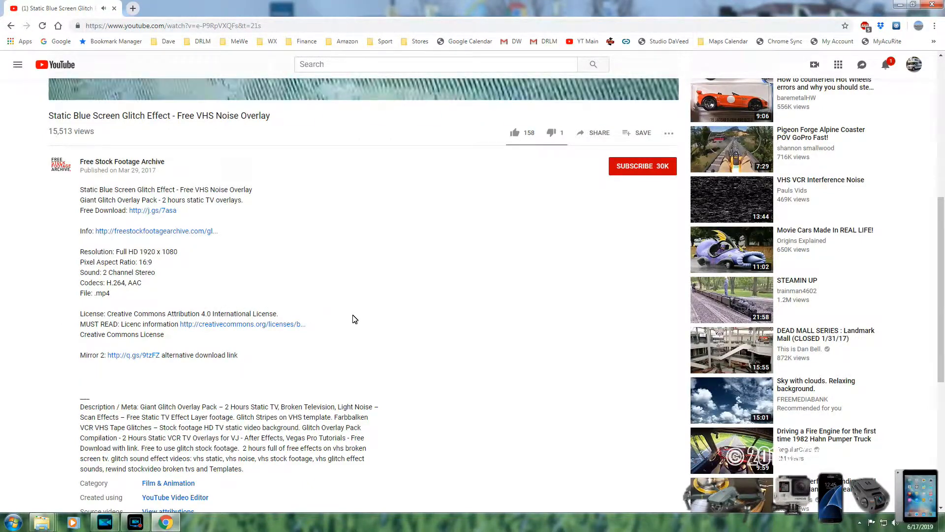
{"action": "scroll", "coordinate": [356, 316], "scroll_direction": "up", "scroll_amount": 7}
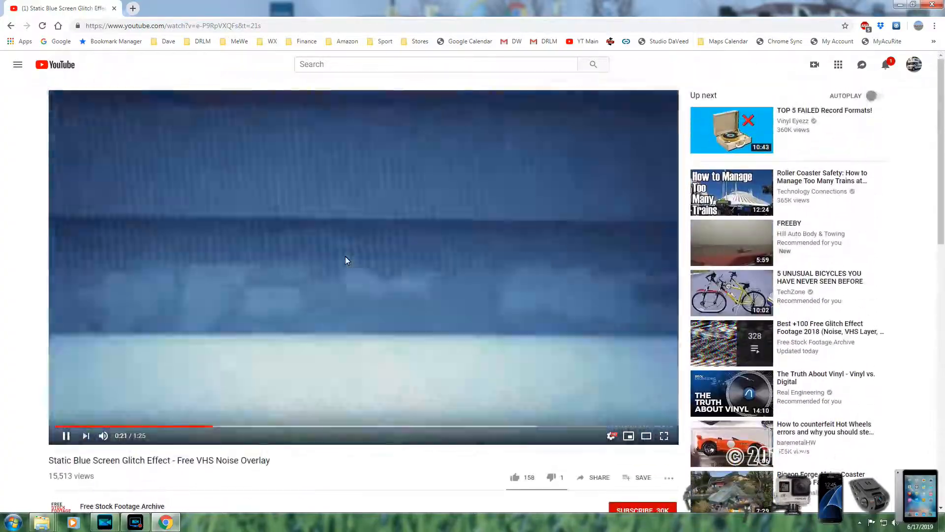
{"action": "left_click", "coordinate": [90, 426]}
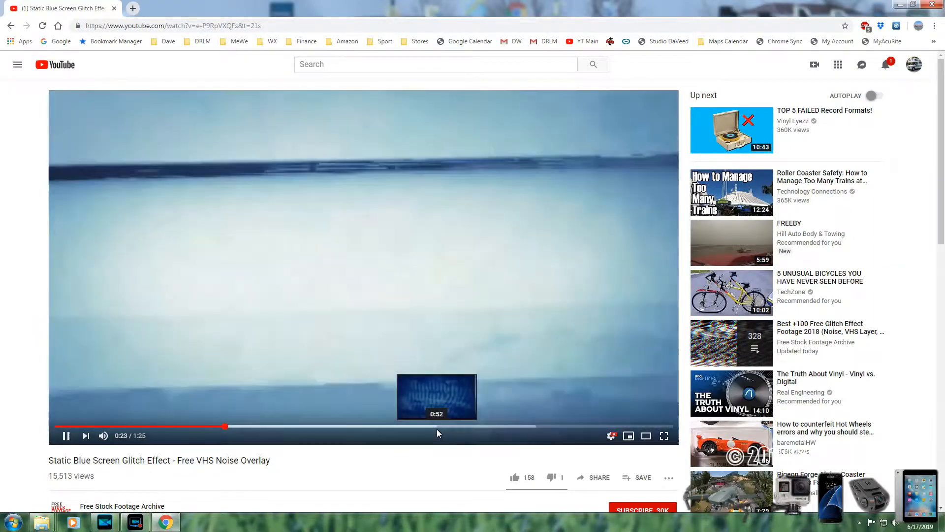
{"action": "left_click", "coordinate": [435, 427]}
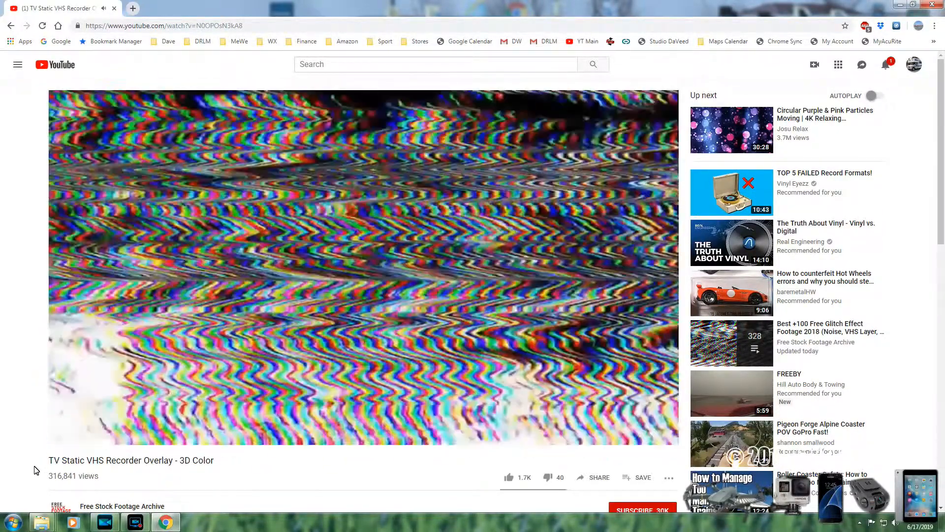
{"action": "scroll", "coordinate": [222, 453], "scroll_direction": "down", "scroll_amount": 3}
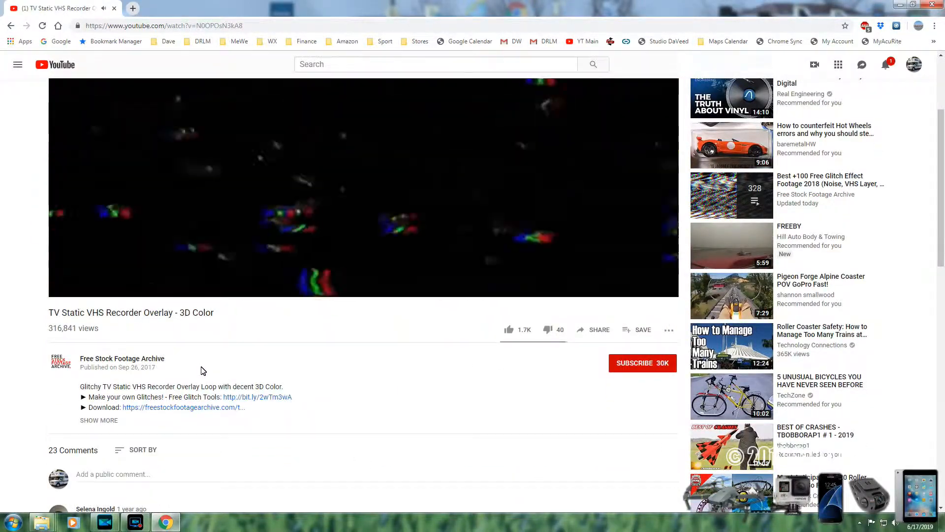
{"action": "scroll", "coordinate": [300, 392], "scroll_direction": "up", "scroll_amount": 3}
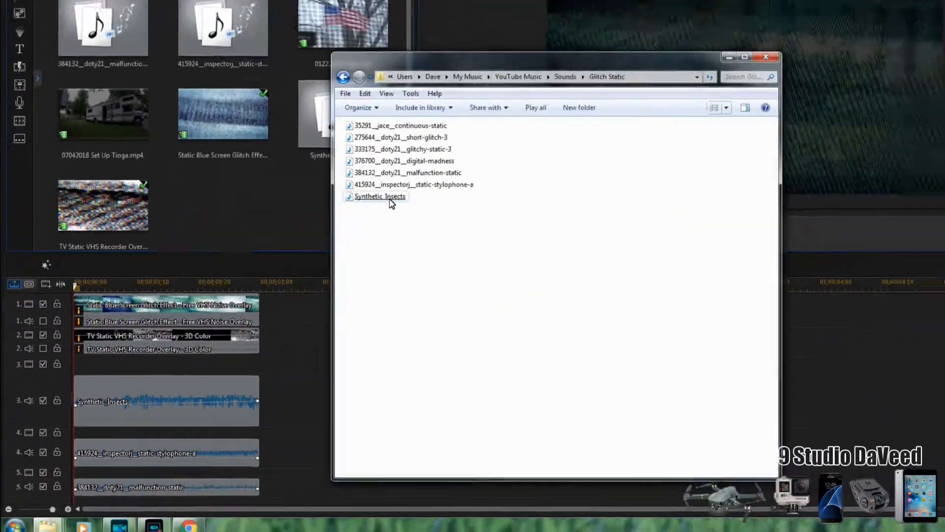
Listen to Synthetic_Insects, 415924__inspectorj__static-stylophone-a and 384132__doty21__malfunction-static from the Glitch Static folder, and close the folder
{"action": "double_click", "coordinate": [354, 246]}
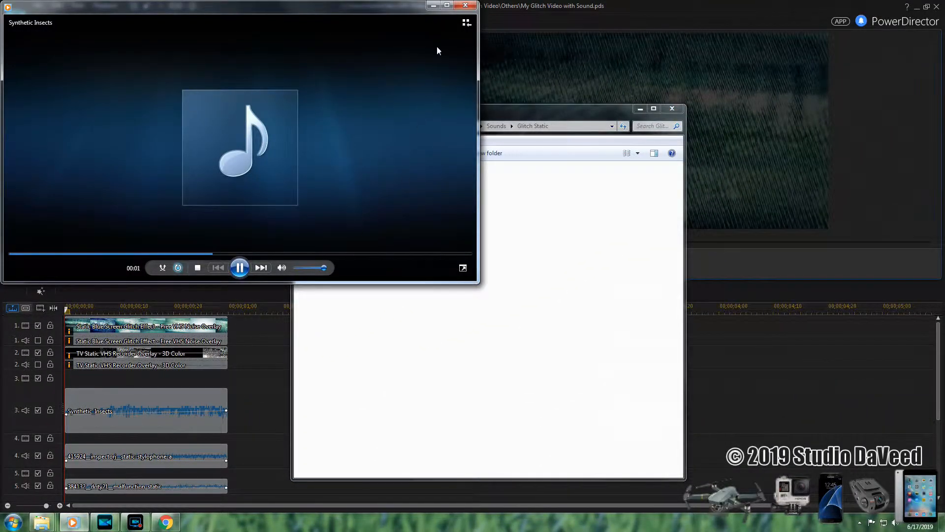
{"action": "left_click", "coordinate": [465, 6]}
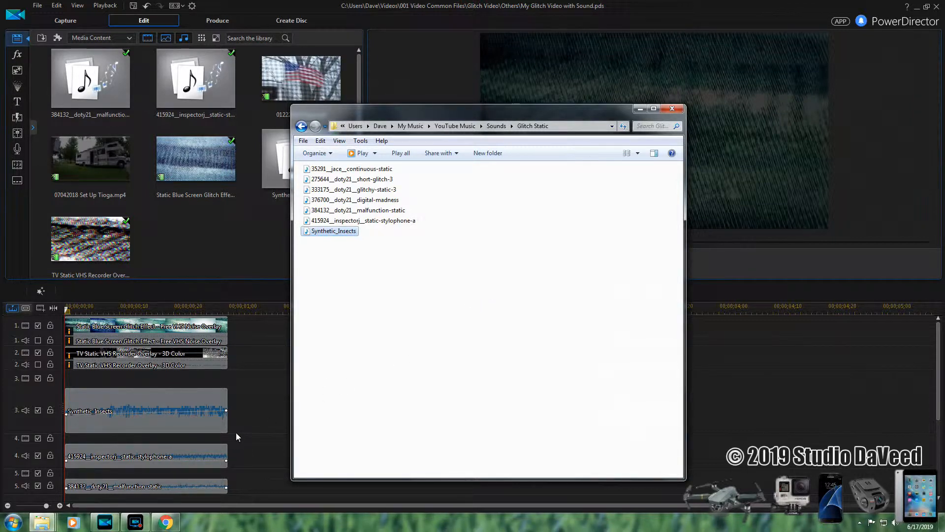
{"action": "left_click", "coordinate": [396, 224]}
{"action": "double_click", "coordinate": [395, 224]}
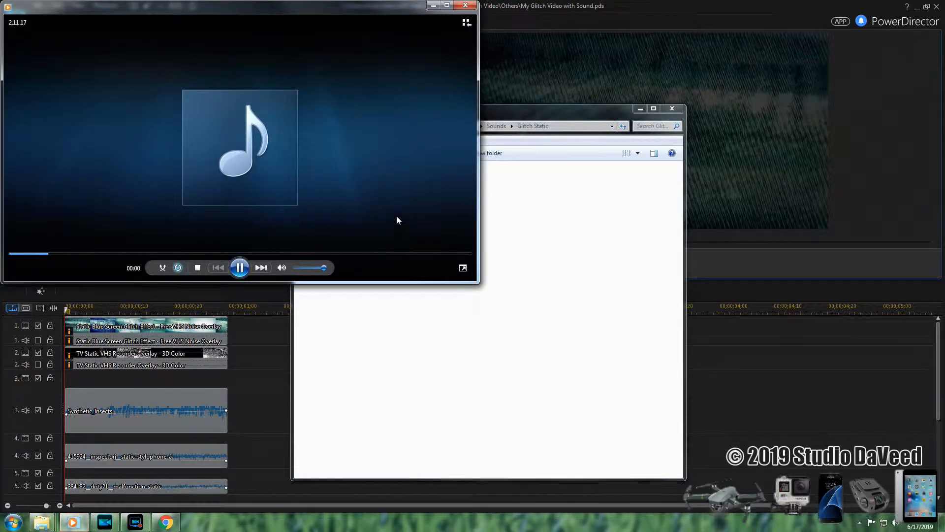
{"action": "left_click", "coordinate": [465, 5]}
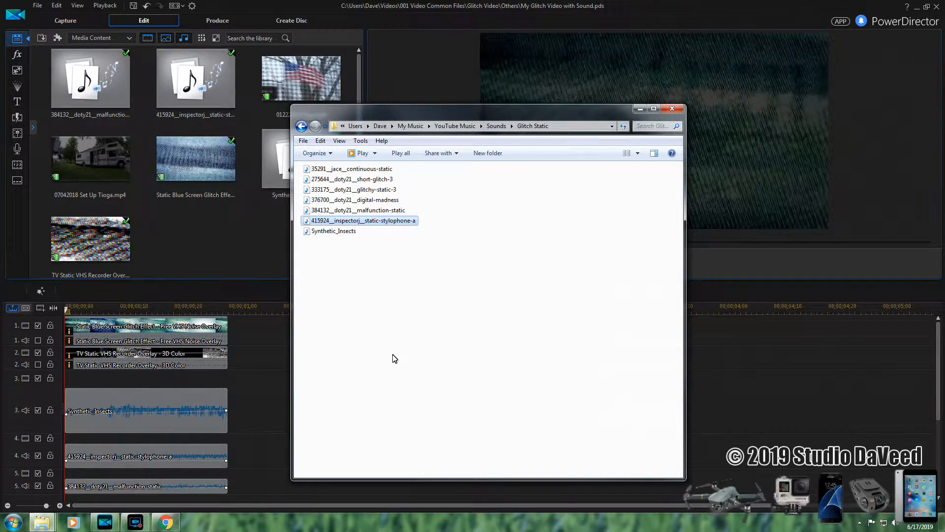
{"action": "left_click", "coordinate": [382, 209]}
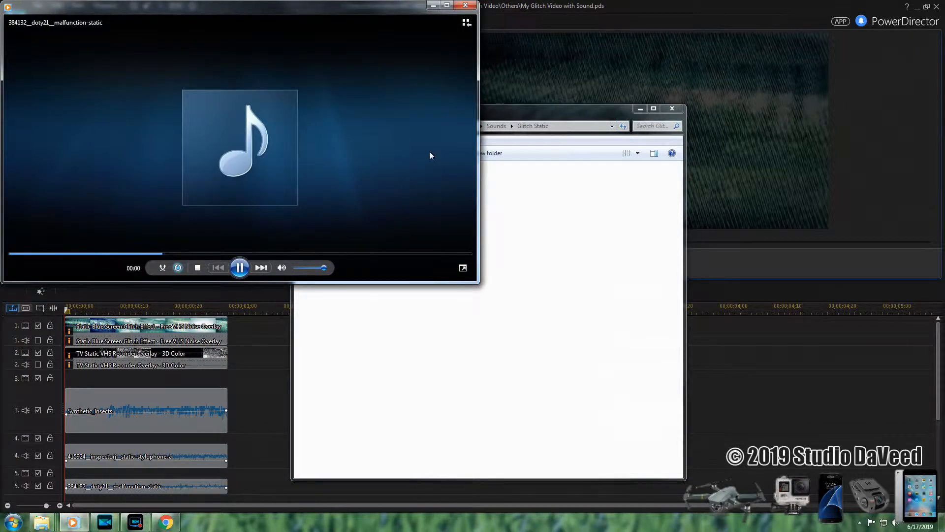
{"action": "left_click", "coordinate": [465, 5]}
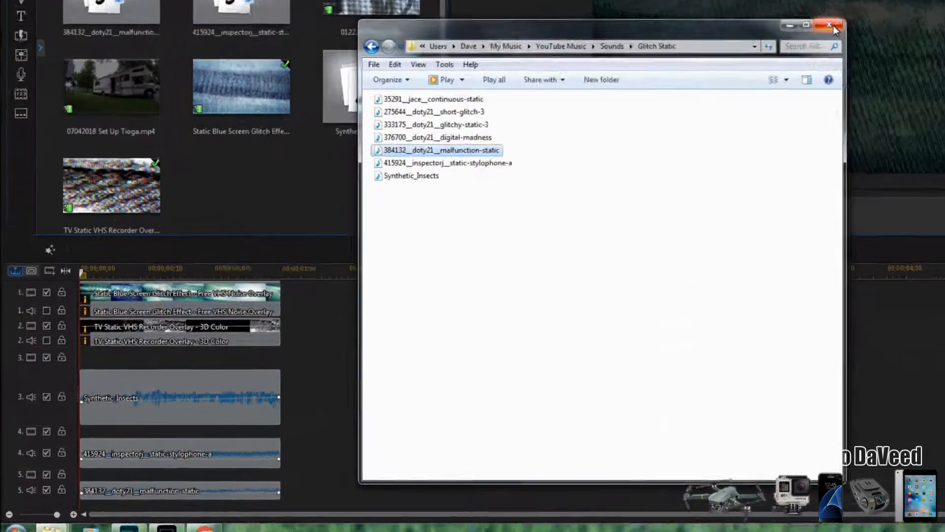
{"action": "left_click", "coordinate": [671, 109]}
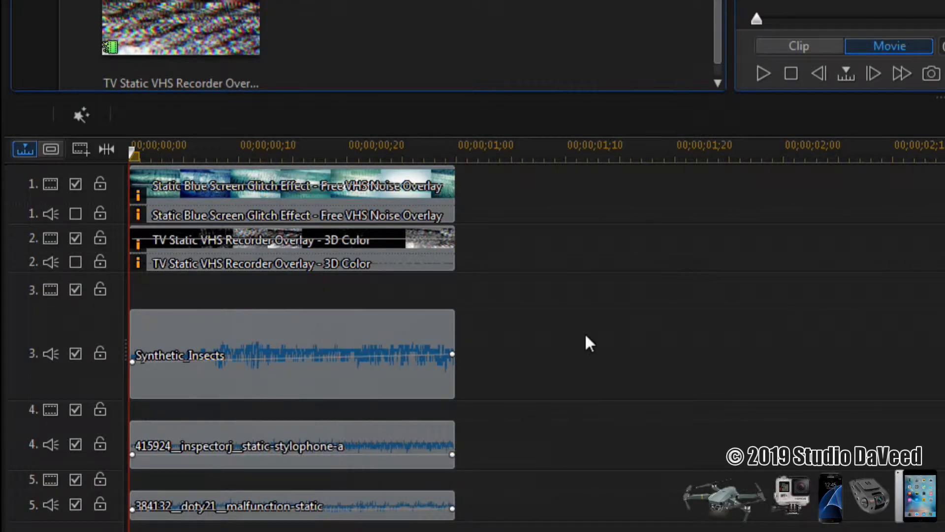
Preview the combined glitch video and sound tracks as a movie
{"action": "left_click", "coordinate": [763, 73]}
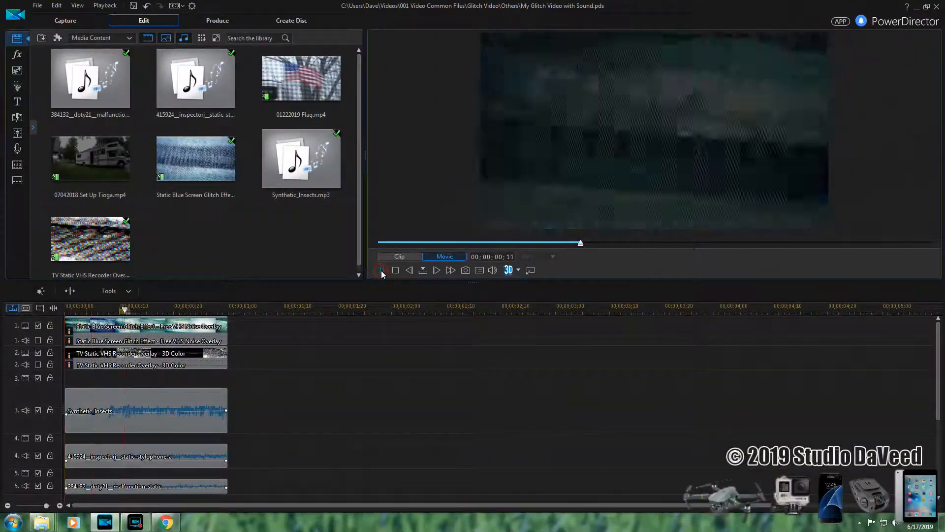
{"action": "left_click", "coordinate": [383, 274]}
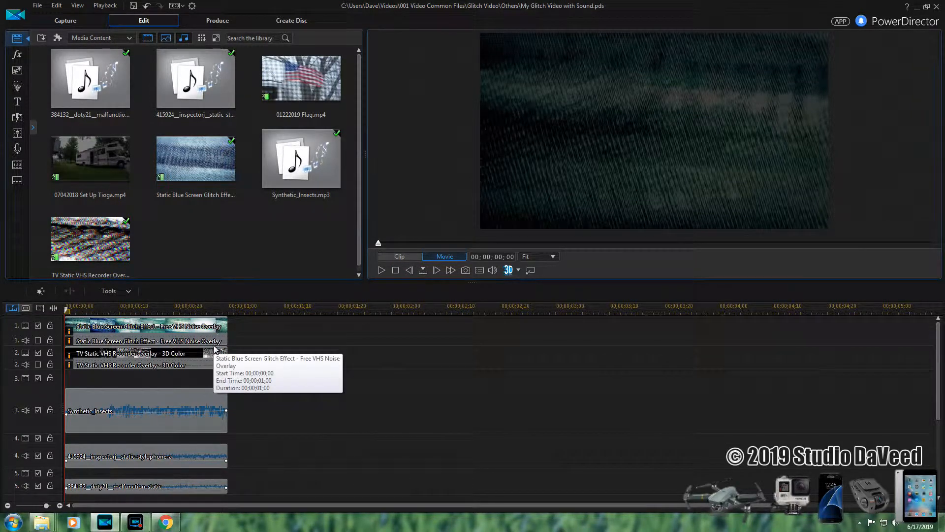
Inspect the object settings of the Static Blue Screen Glitch Effect clip in PiP Designer, and preview the clip
{"action": "double_click", "coordinate": [179, 329]}
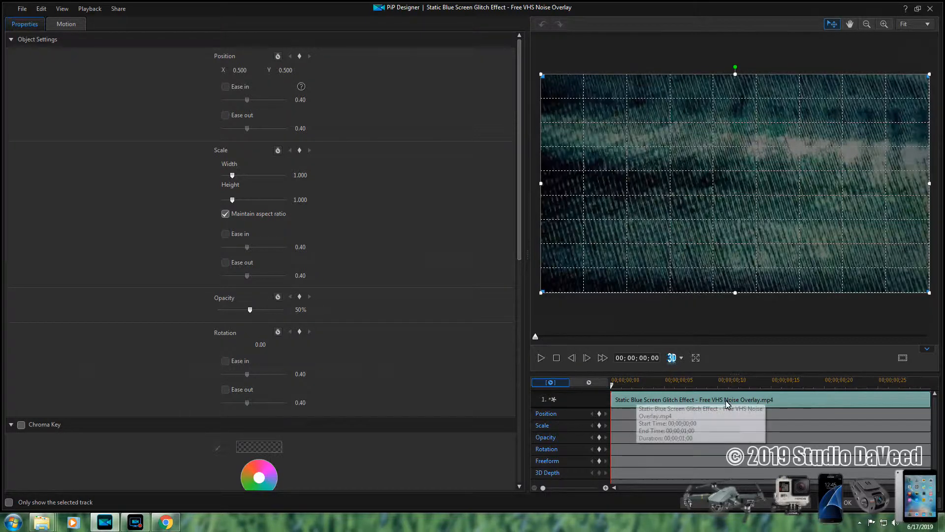
{"action": "left_click", "coordinate": [847, 502]}
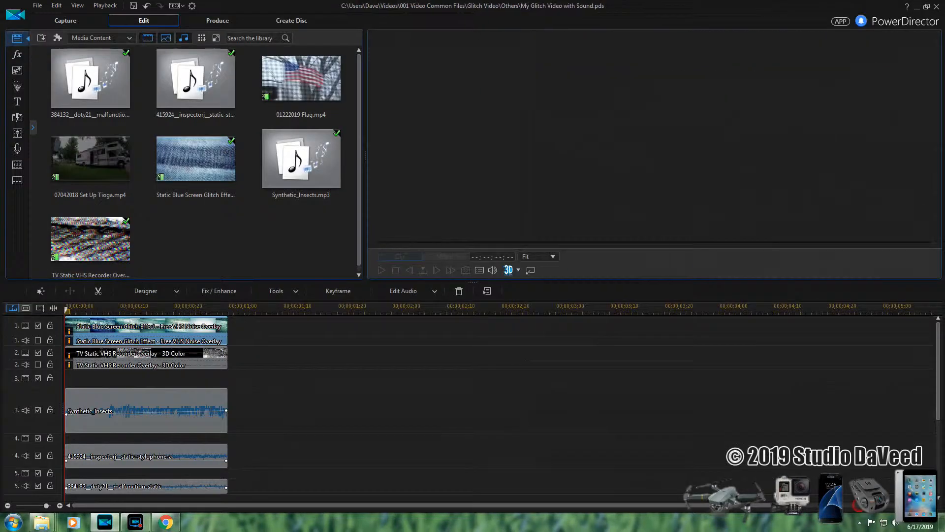
{"action": "left_click", "coordinate": [381, 270]}
{"action": "left_click", "coordinate": [381, 270]}
{"action": "left_click", "coordinate": [380, 270]}
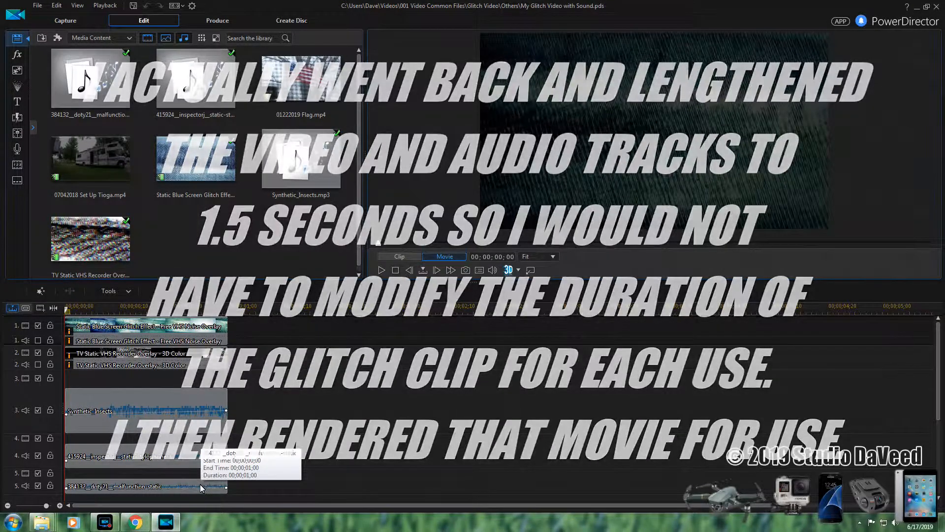
{"action": "left_click", "coordinate": [223, 329]}
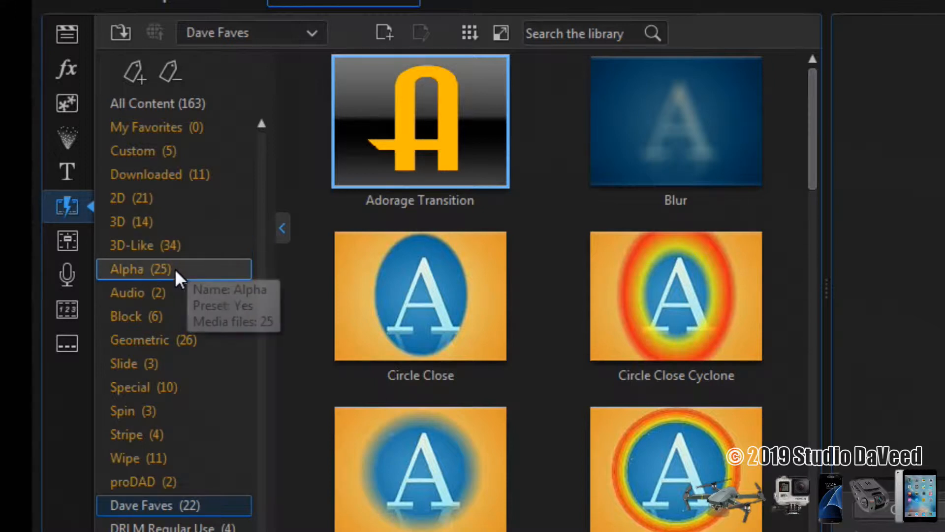
Browse the Alpha category of the transition library down to the Interfere 2 and Sift transitions
{"action": "left_click", "coordinate": [158, 270]}
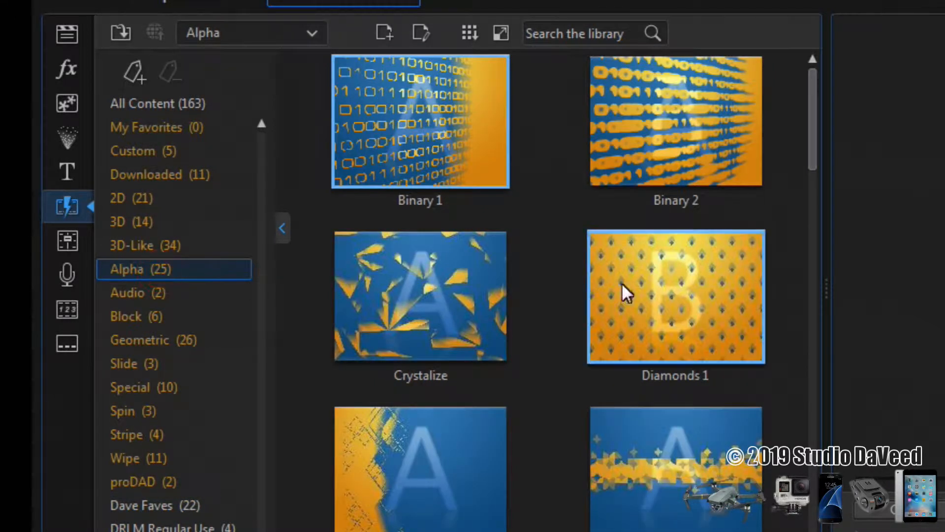
{"action": "left_click_drag", "start_coordinate": [811, 148], "coordinate": [817, 443]}
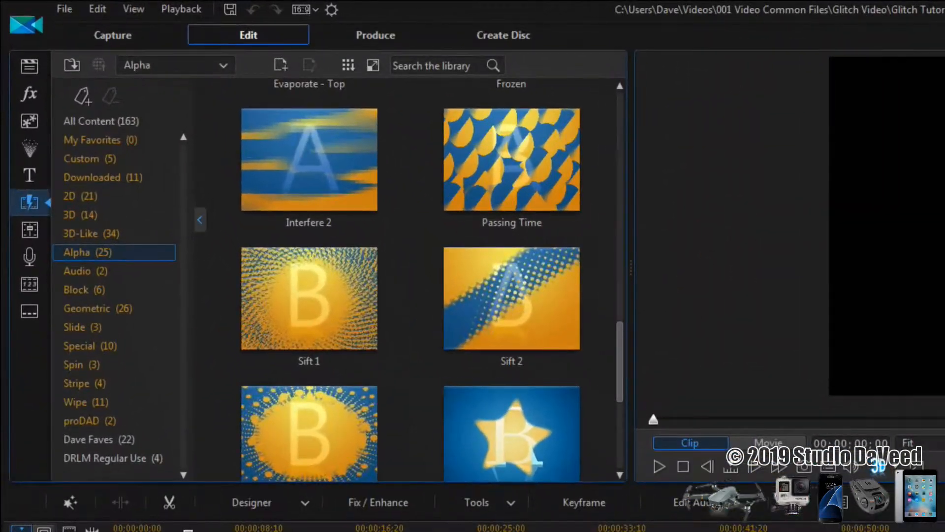
Review the Blending Mode choices in Power Tools for the selected glitch clip, and close the settings
{"action": "left_click", "coordinate": [510, 502]}
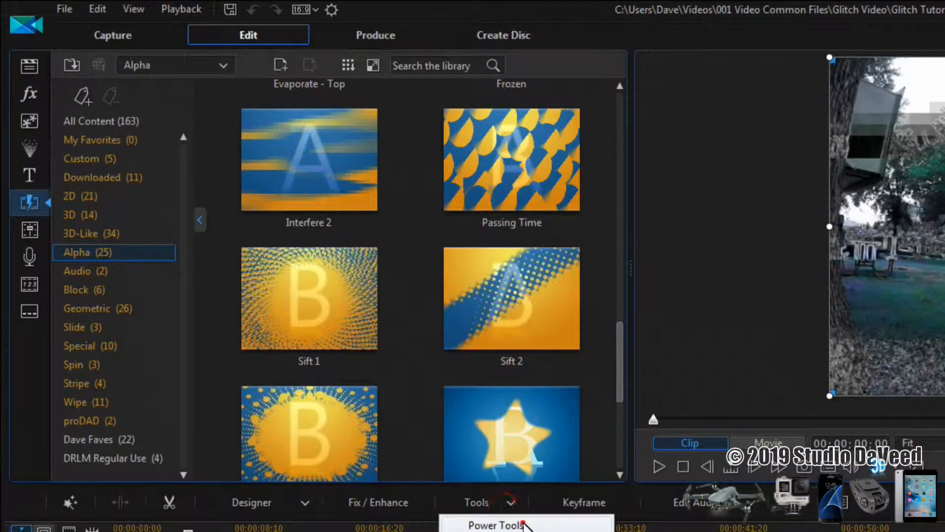
{"action": "left_click", "coordinate": [498, 525]}
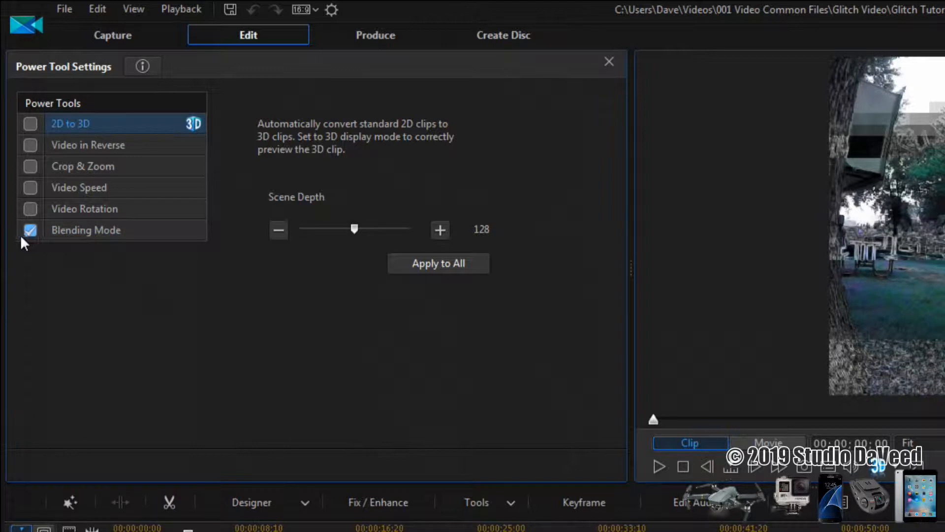
{"action": "left_click", "coordinate": [90, 231]}
{"action": "left_click", "coordinate": [333, 205]}
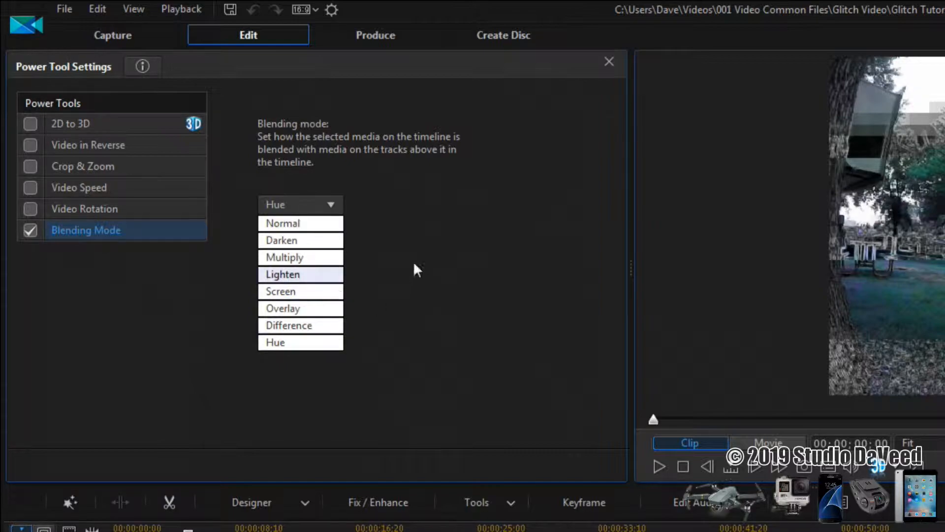
{"action": "left_click", "coordinate": [414, 234]}
{"action": "left_click", "coordinate": [608, 61]}
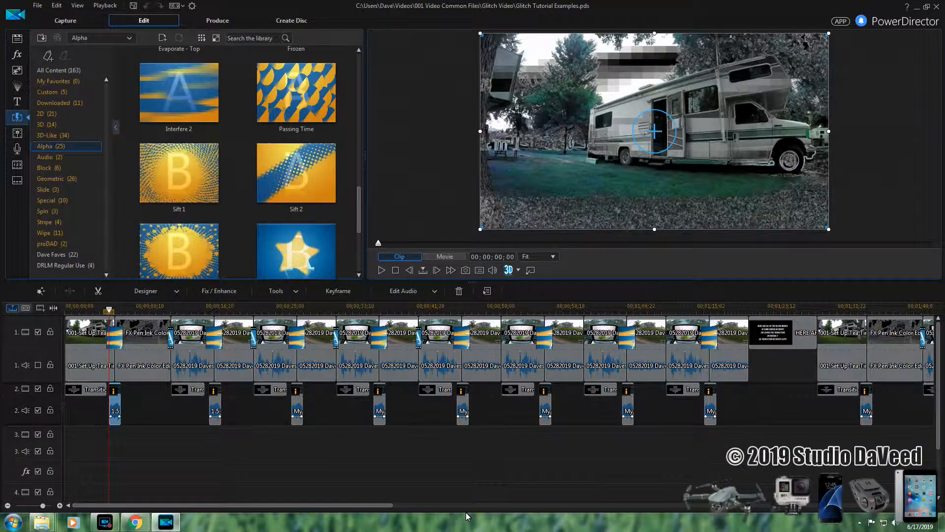
{"action": "left_click_drag", "start_coordinate": [372, 507], "coordinate": [566, 507]}
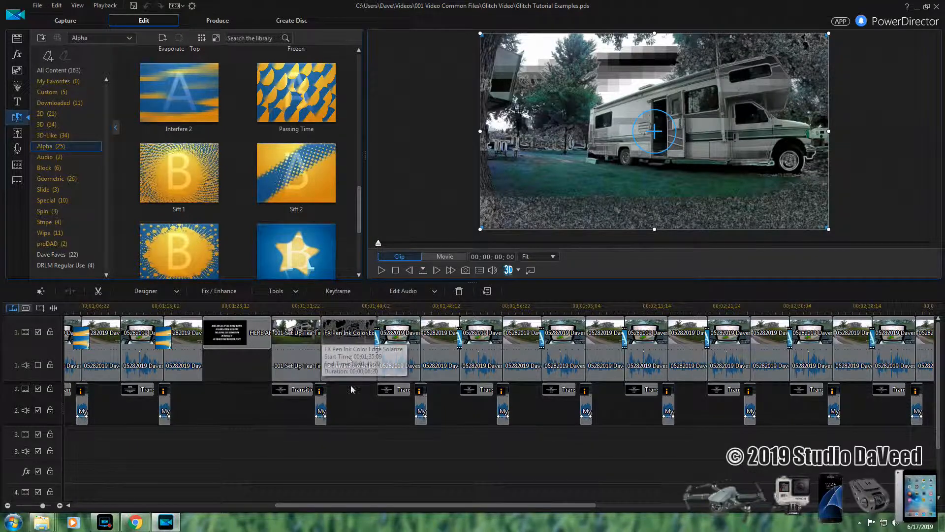
{"action": "left_click_drag", "start_coordinate": [492, 506], "coordinate": [259, 514]}
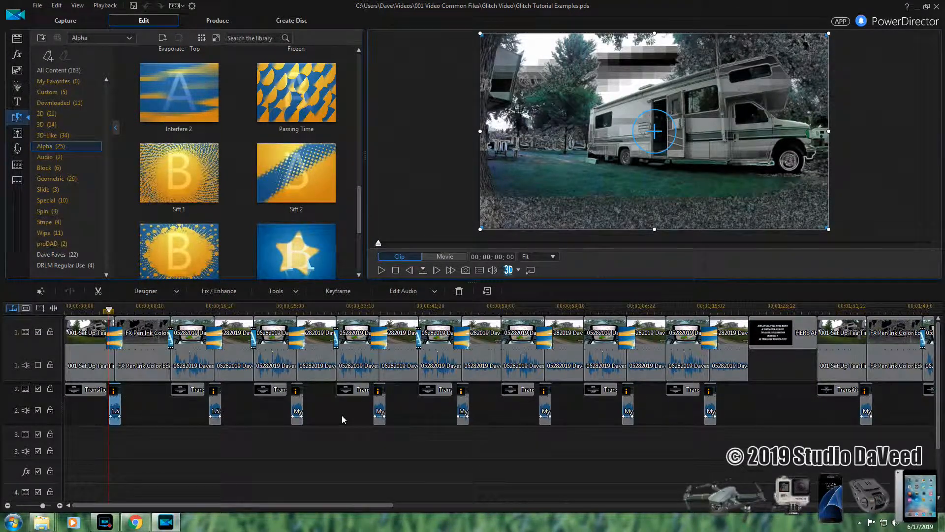